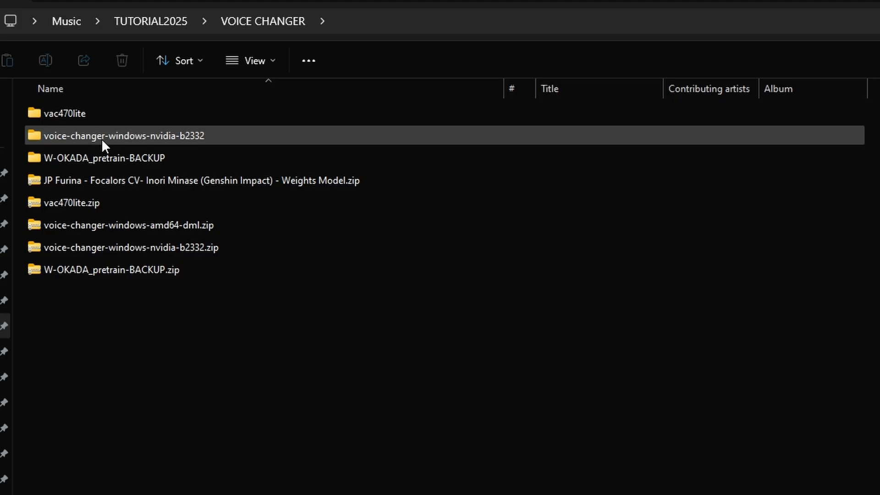
- Open the MMVCServerSIO folder inside VOICE CHANGER and launch MMVCServerSIO.exe
{"action": "double_click", "coordinate": [101, 136]}
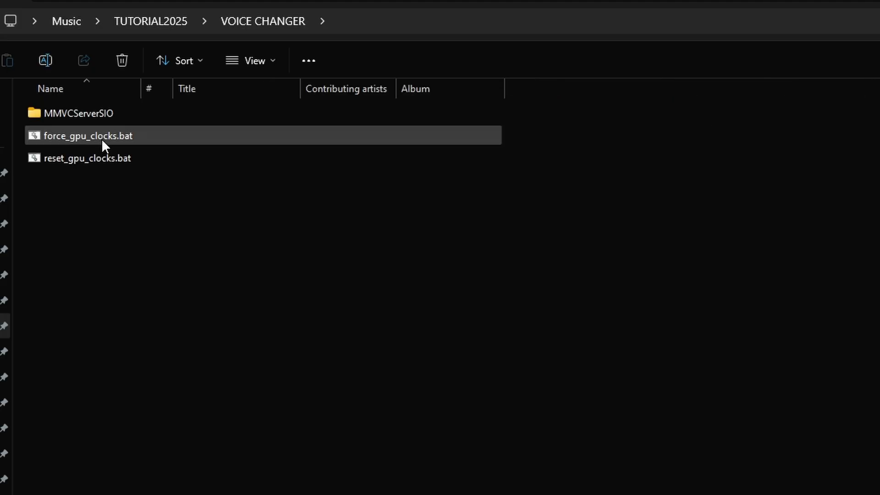
{"action": "double_click", "coordinate": [95, 119]}
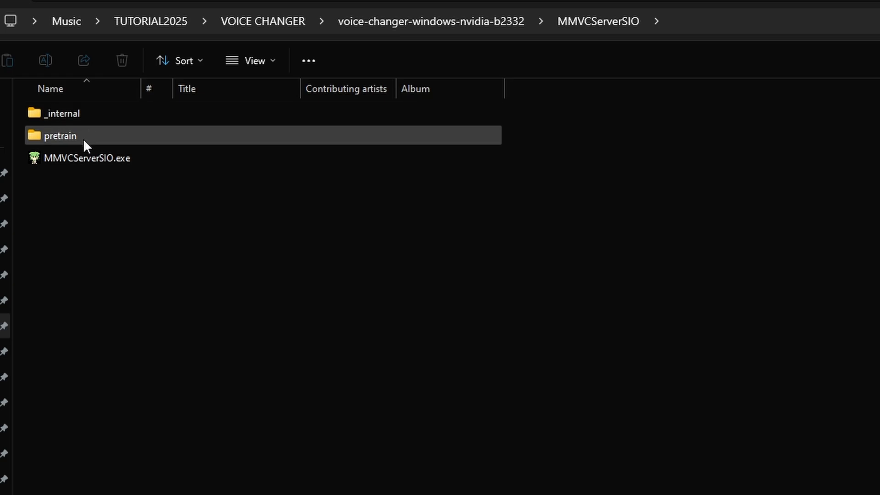
{"action": "double_click", "coordinate": [76, 164]}
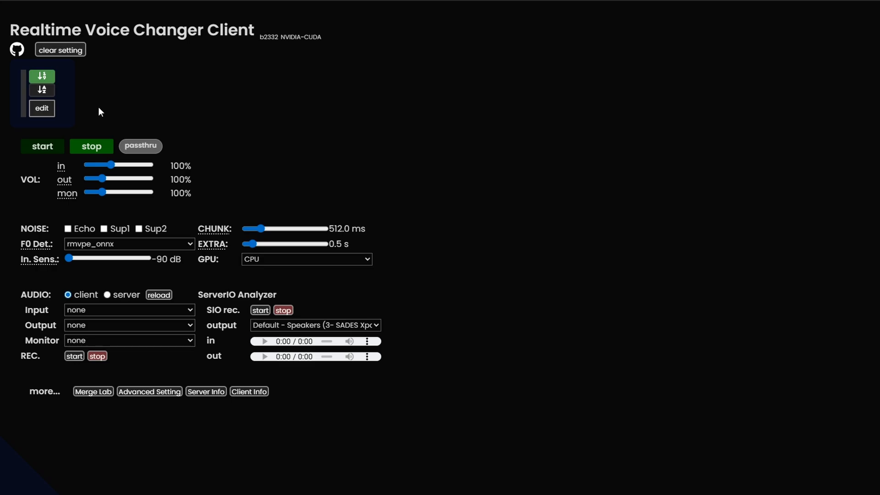
- Open the file uploader for the first model slot and choose model.pth from the JP Furina folder as the RVC model file
{"action": "left_click", "coordinate": [42, 108]}
{"action": "left_click", "coordinate": [645, 113]}
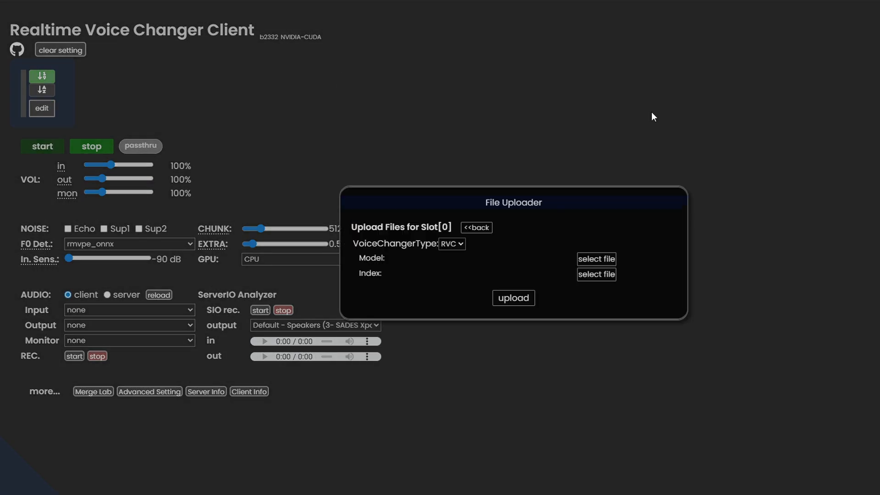
{"action": "left_click", "coordinate": [596, 259]}
{"action": "double_click", "coordinate": [150, 32]}
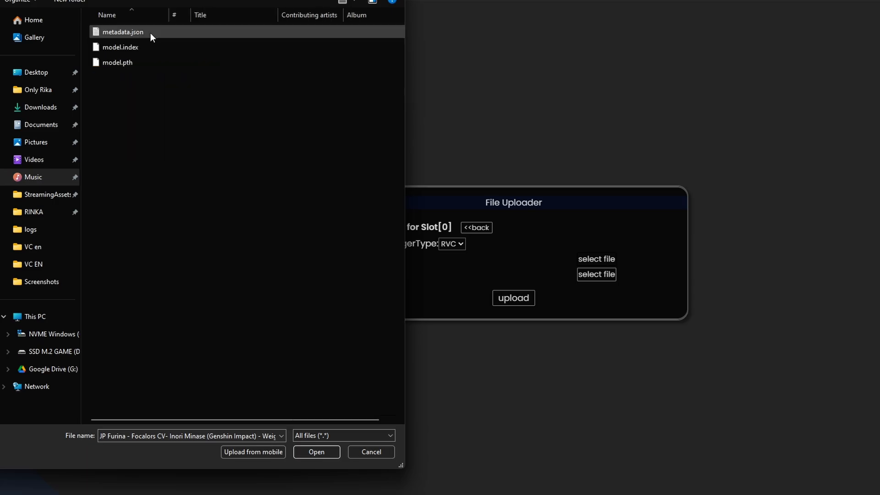
{"action": "left_click", "coordinate": [131, 62]}
{"action": "double_click", "coordinate": [131, 62]}
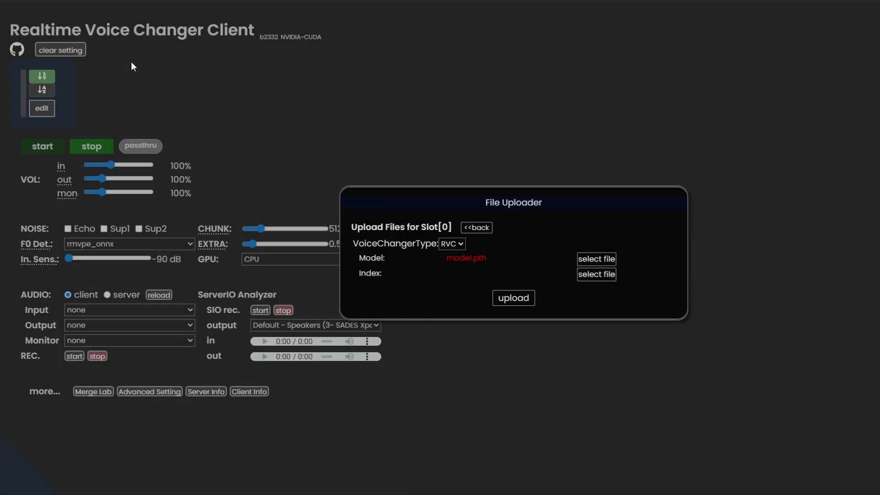
- Choose model.index as the index file and upload both files to the slot
{"action": "left_click", "coordinate": [602, 278]}
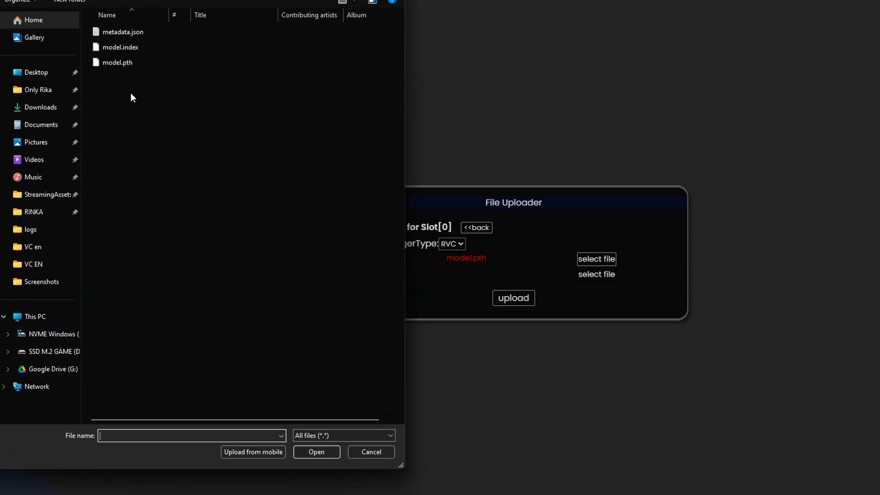
{"action": "left_click", "coordinate": [125, 51]}
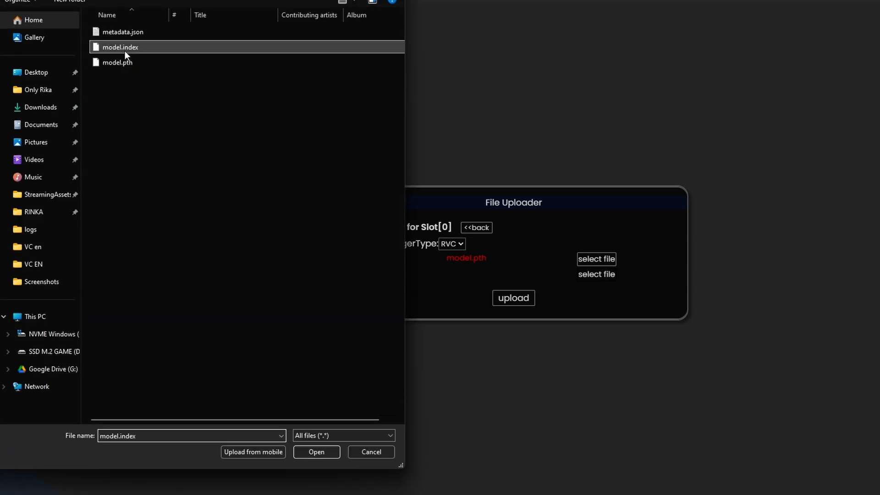
{"action": "double_click", "coordinate": [125, 51]}
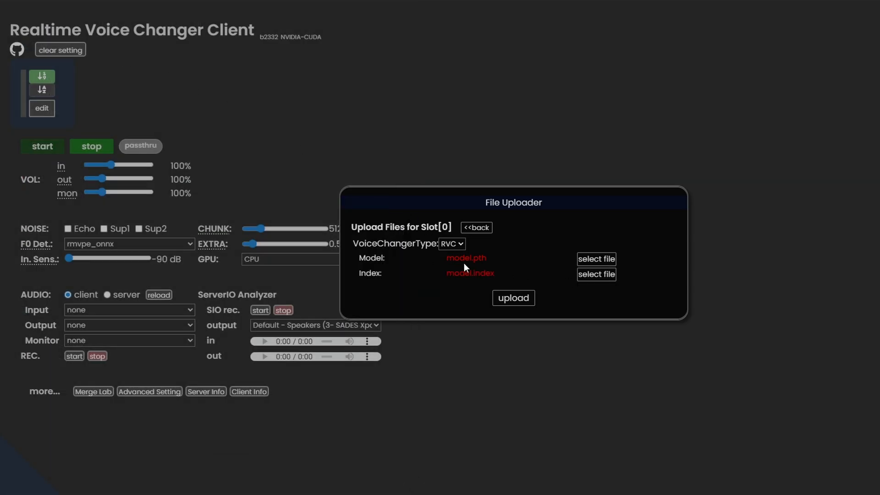
{"action": "left_click", "coordinate": [519, 302]}
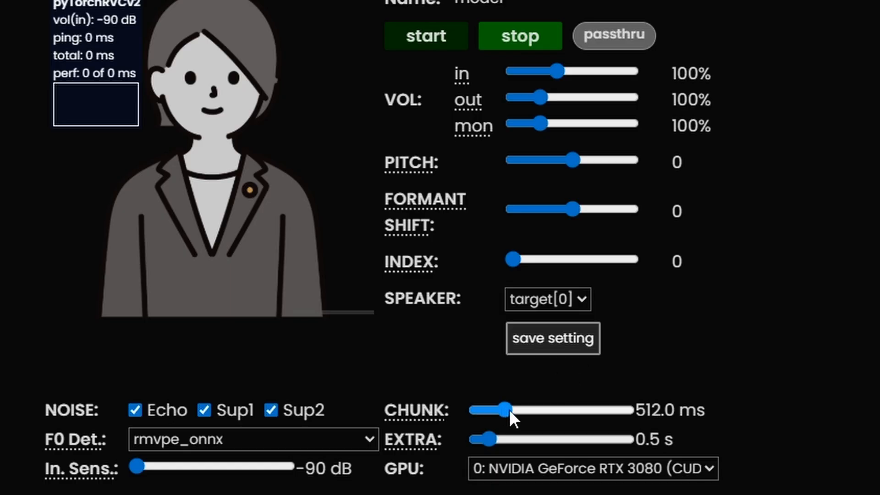
- Raise the chunk size to 2730.7 ms and test-run the voice conversion
{"action": "left_click_drag", "start_coordinate": [509, 408], "coordinate": [731, 433]}
{"action": "left_click", "coordinate": [428, 38]}
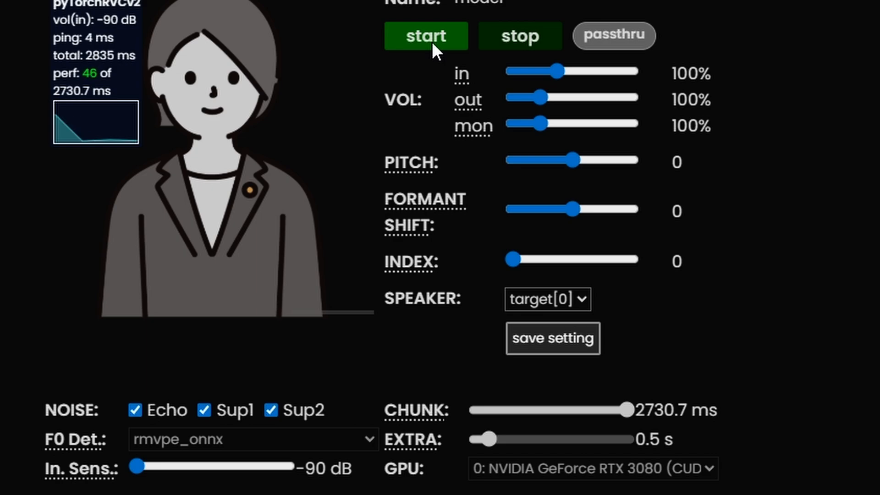
{"action": "left_click", "coordinate": [520, 35]}
- Lower the chunk size to 173.3 ms and test-run the voice conversion
{"action": "left_click_drag", "start_coordinate": [625, 406], "coordinate": [486, 417]}
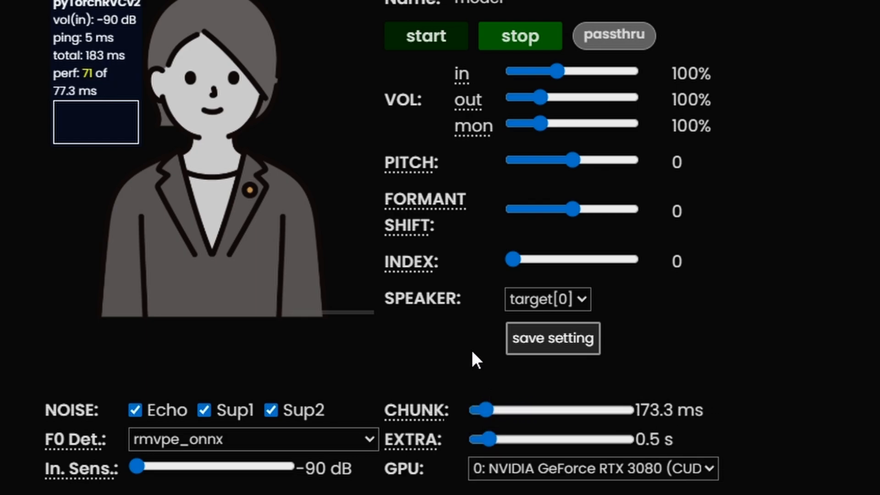
{"action": "left_click", "coordinate": [426, 36]}
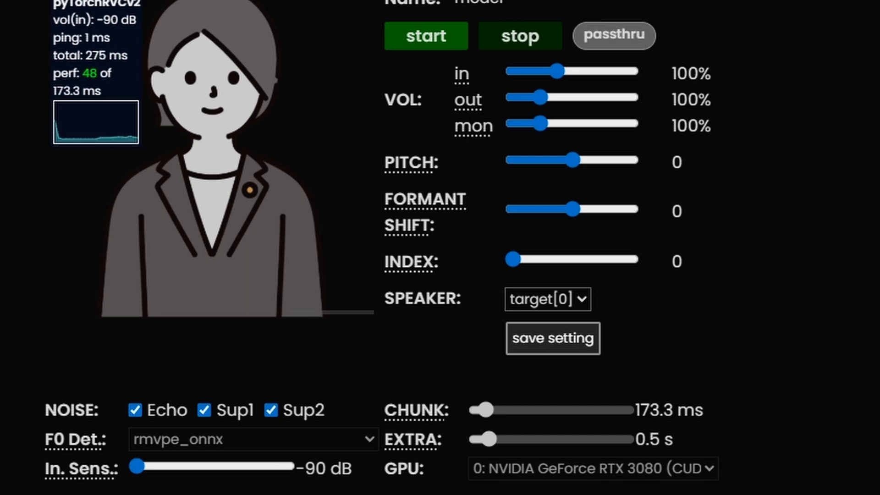
{"action": "left_click", "coordinate": [514, 37]}
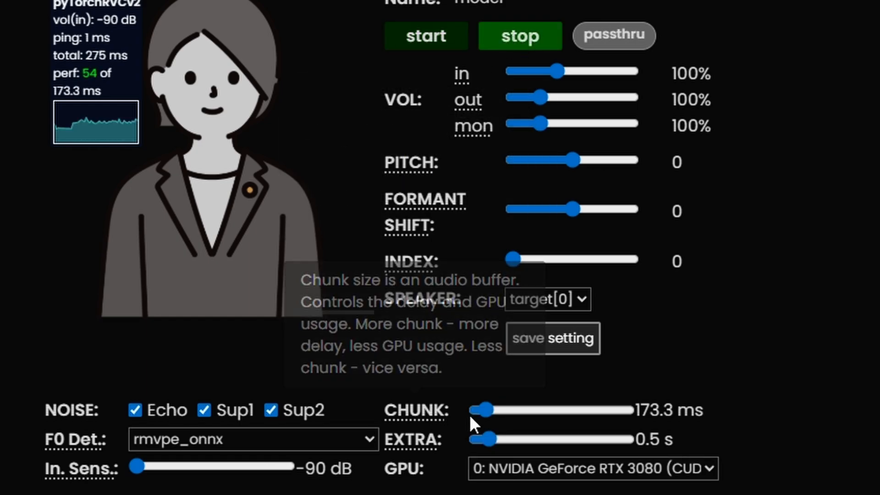
- Reduce the chunk size to 77.3 ms and test-run the voice conversion
{"action": "left_click_drag", "start_coordinate": [482, 411], "coordinate": [480, 409]}
{"action": "left_click", "coordinate": [424, 40]}
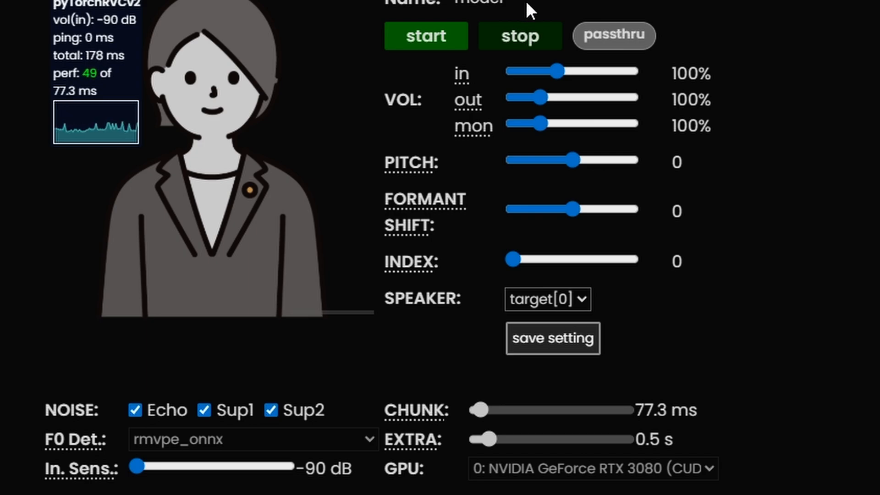
{"action": "left_click", "coordinate": [525, 32]}
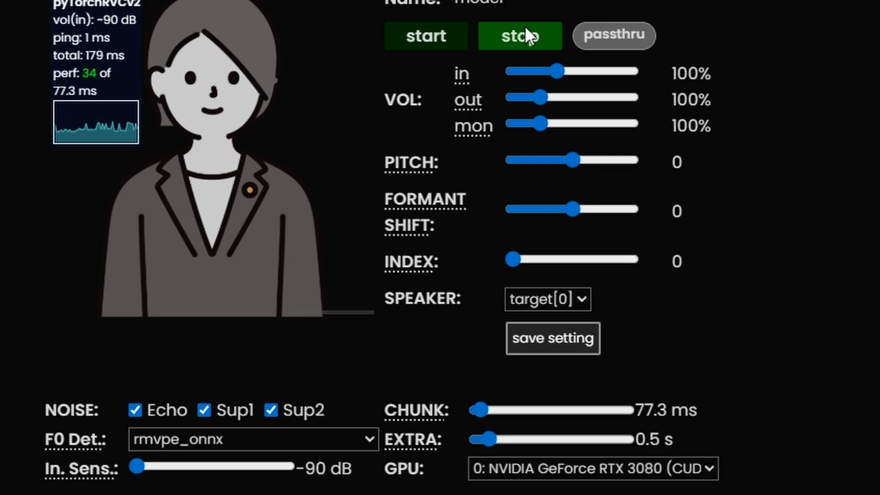
- Set the chunk size to 40.0 ms and start the voice conversion
{"action": "left_click", "coordinate": [480, 410]}
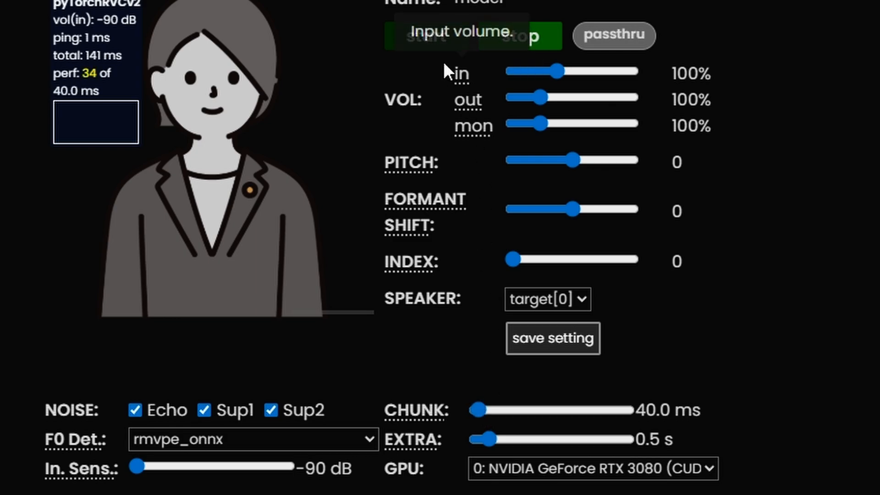
{"action": "left_click", "coordinate": [423, 37]}
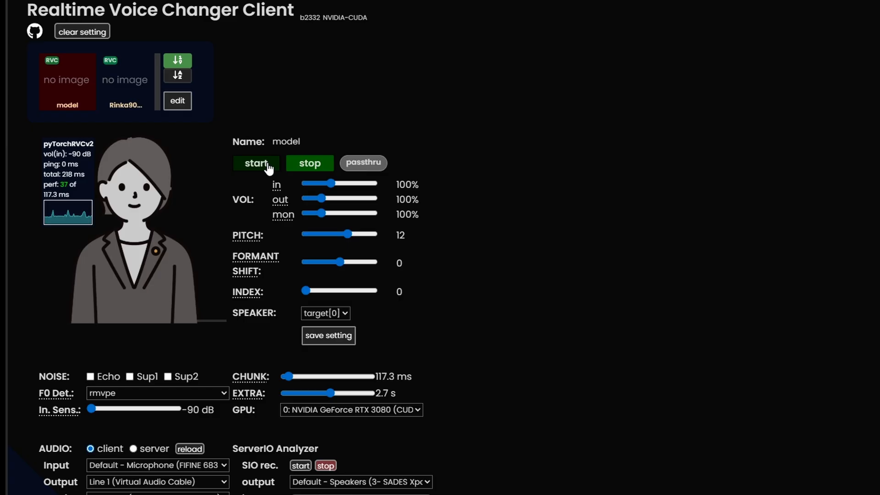
- Test-run the voice conversion with the first model, and start it again with the Rinka90... model
{"action": "left_click", "coordinate": [268, 166]}
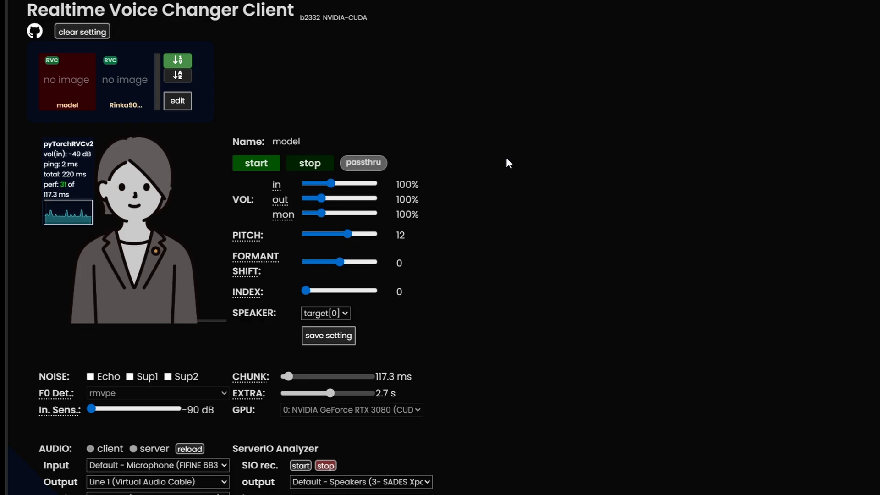
{"action": "left_click", "coordinate": [315, 163]}
{"action": "left_click", "coordinate": [118, 85]}
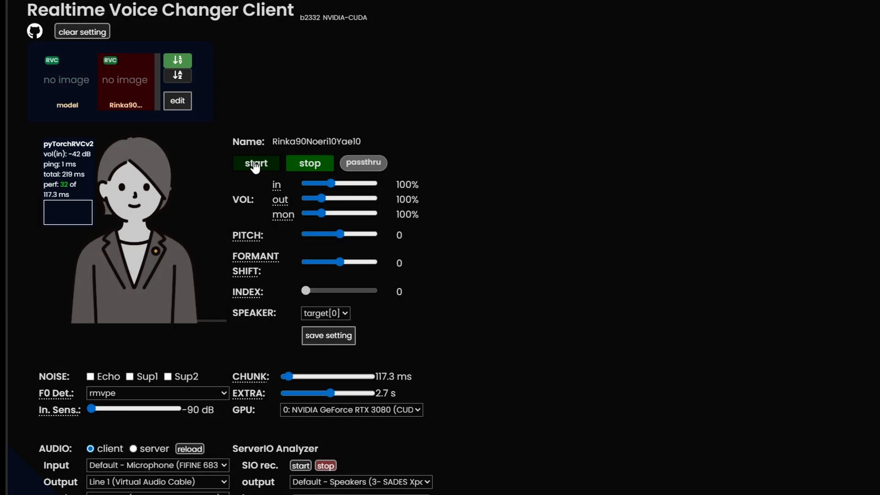
{"action": "left_click", "coordinate": [254, 162]}
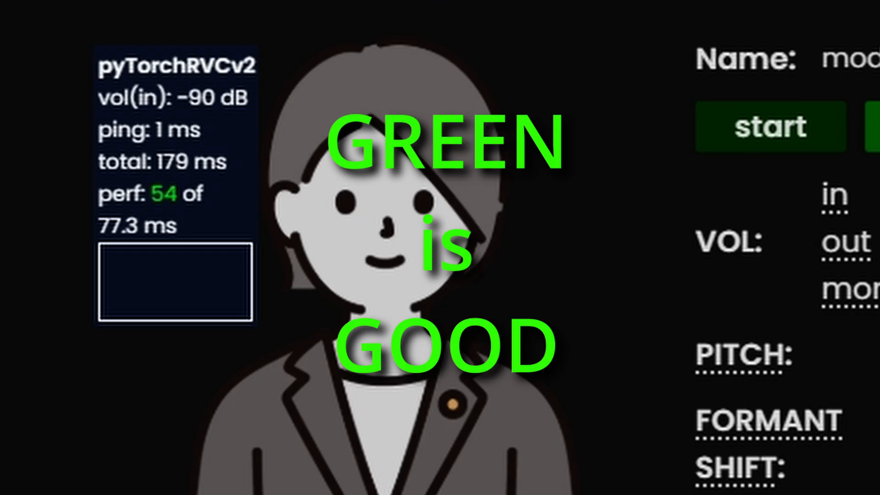
- Run the voice conversion briefly to examine the perf value, and stop it
{"action": "left_click", "coordinate": [768, 123]}
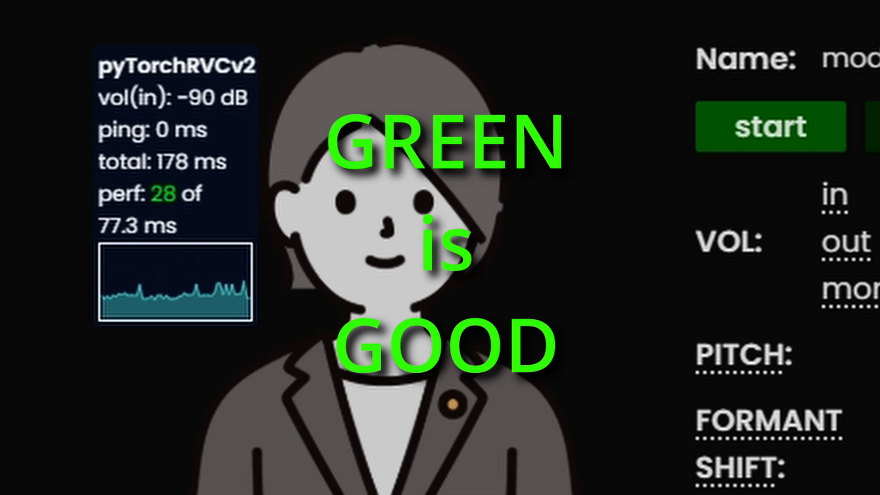
{"action": "left_click", "coordinate": [872, 127]}
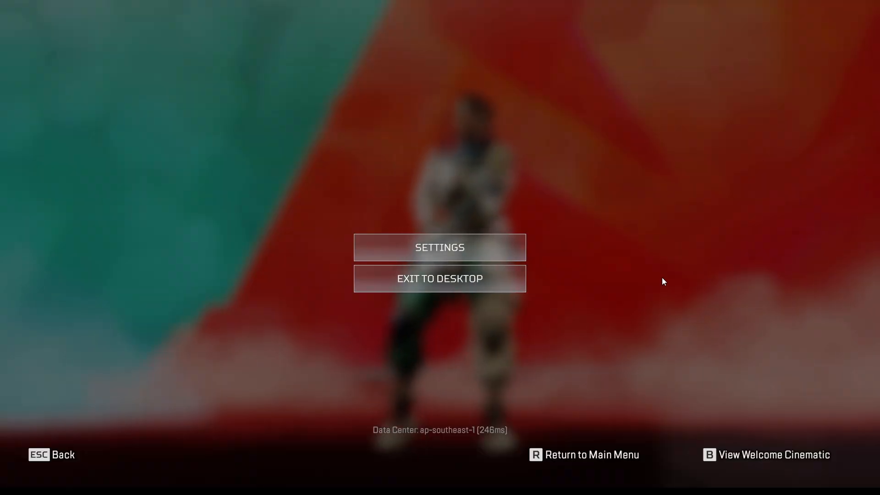
- In the game's audio settings, cycle the Voice Chat Input Device backward past Microphone (3- SADES Xpower Plus)
{"action": "left_click", "coordinate": [513, 252]}
{"action": "left_click", "coordinate": [658, 14]}
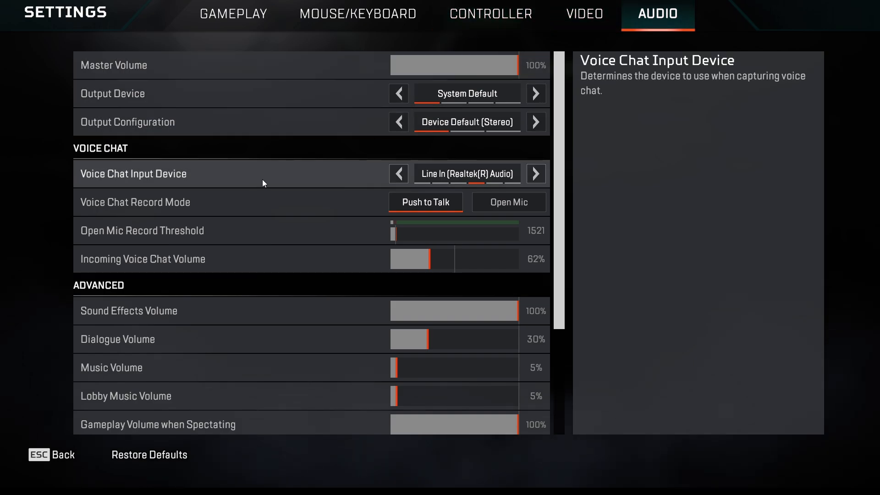
{"action": "left_click", "coordinate": [402, 174]}
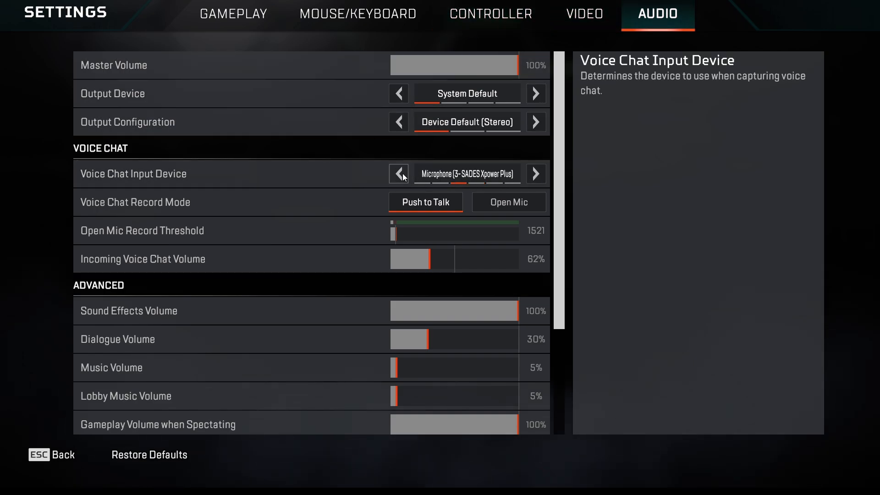
{"action": "left_click", "coordinate": [403, 174]}
{"action": "left_click", "coordinate": [403, 174]}
{"action": "left_click", "coordinate": [403, 174]}
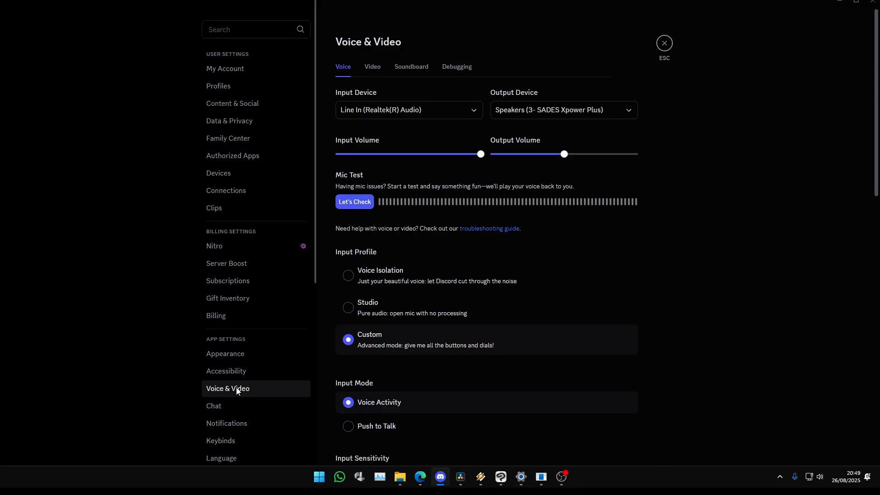
- In Discord, set the voice input device to Line 1 (Virtual Audio Cable) and leave Echo Cancellation off after toggling it
{"action": "left_click", "coordinate": [474, 118]}
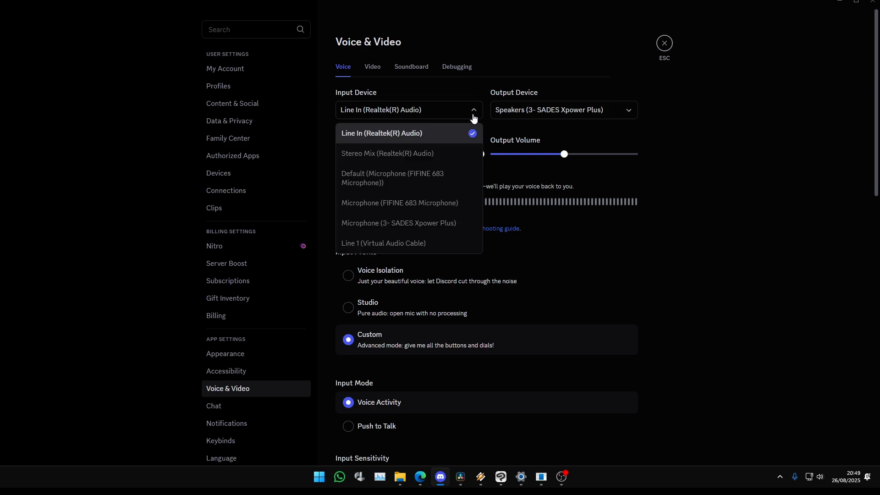
{"action": "left_click", "coordinate": [399, 241]}
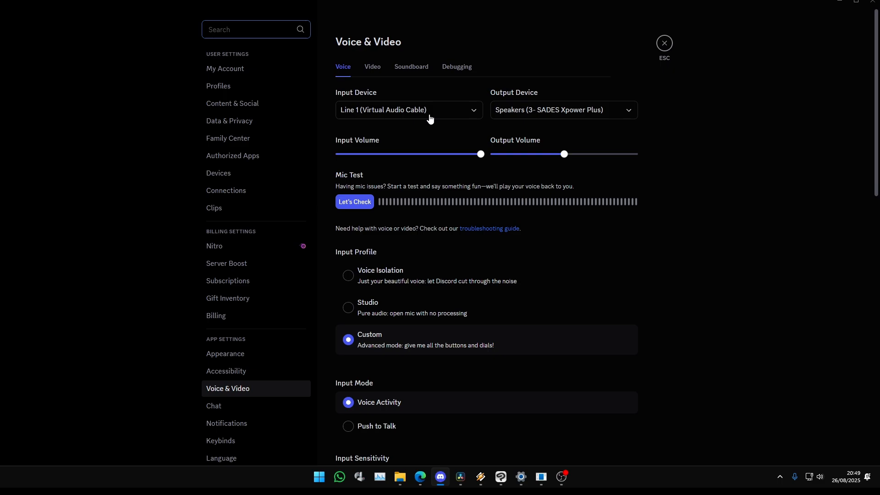
{"action": "scroll", "coordinate": [430, 119], "scroll_direction": "down", "scroll_amount": 8}
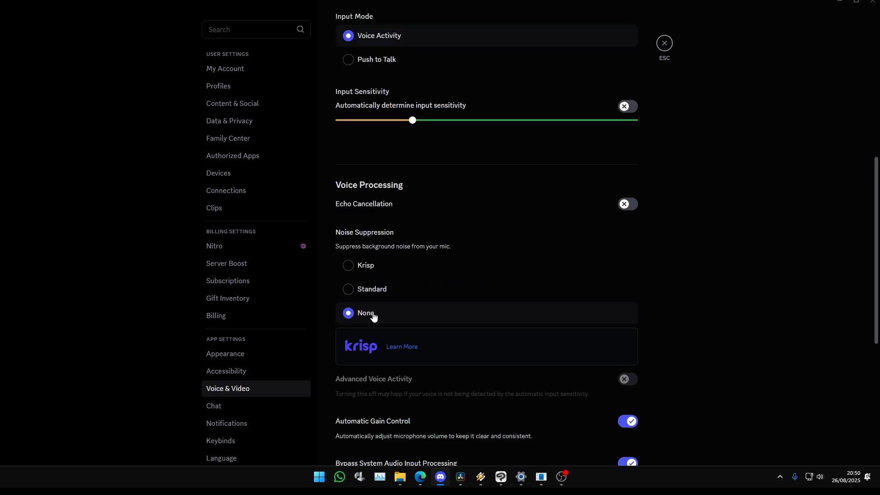
{"action": "left_click", "coordinate": [626, 204]}
{"action": "left_click", "coordinate": [626, 205]}
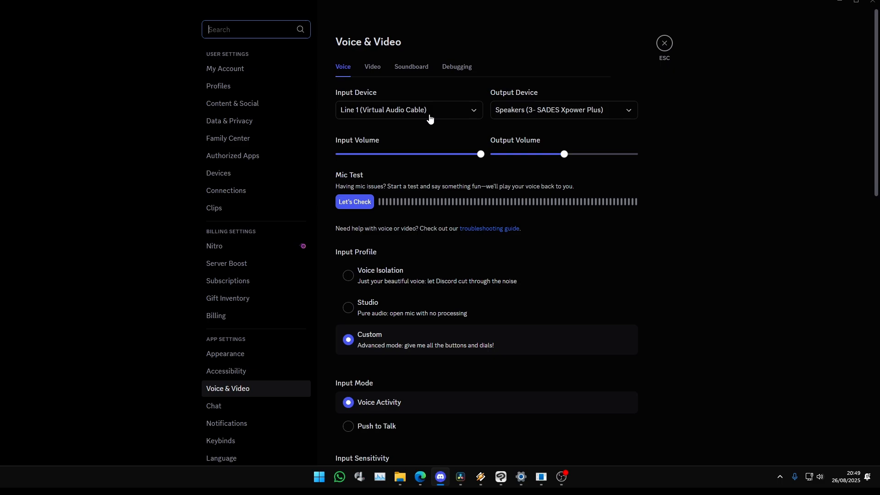
- Run Discord's mic test on the selected input device and stop it
{"action": "left_click", "coordinate": [355, 207]}
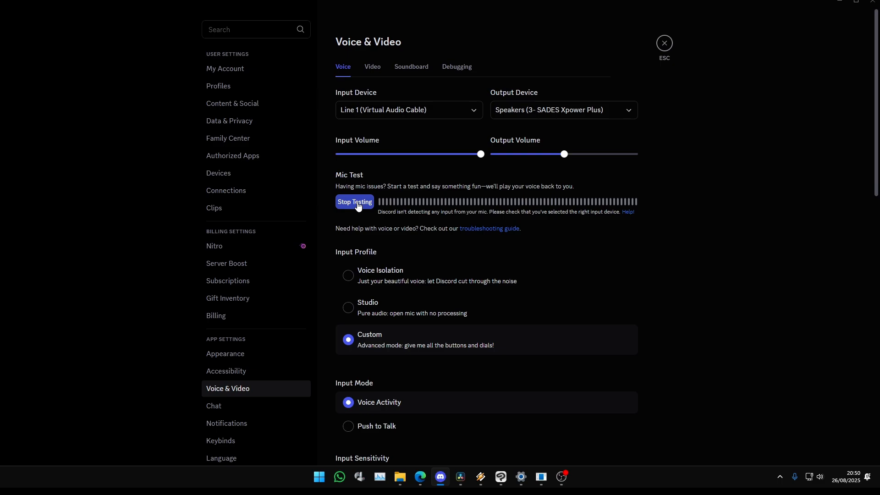
{"action": "left_click", "coordinate": [356, 203]}
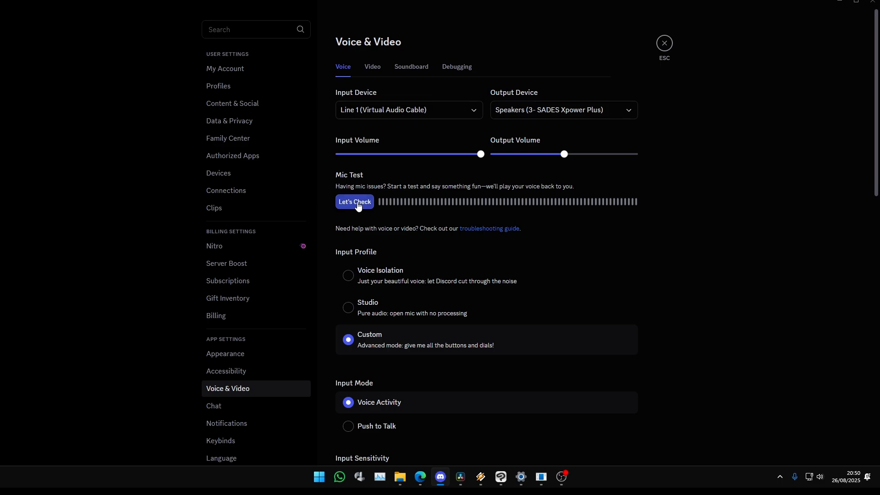
{"action": "left_click", "coordinate": [358, 207]}
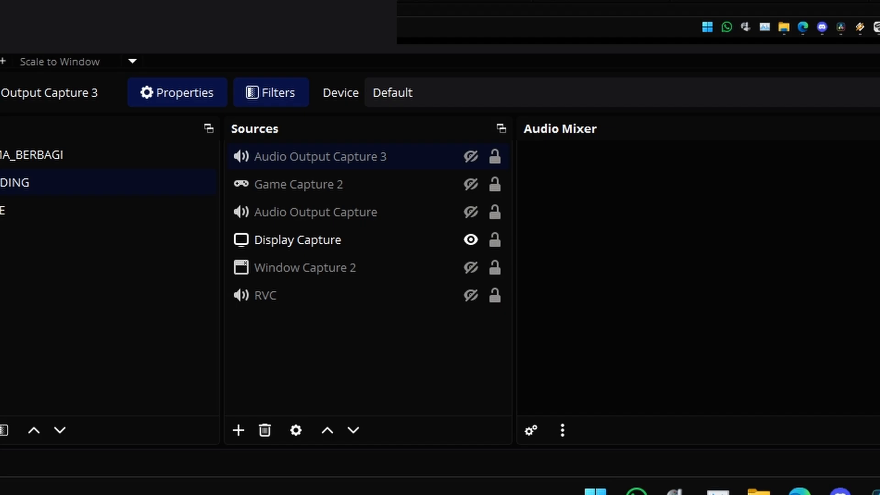
- In OBS, add a visible Audio Output Capture source that uses Line 1 (Virtual Audio Cable) as its device
{"action": "left_click", "coordinate": [239, 429]}
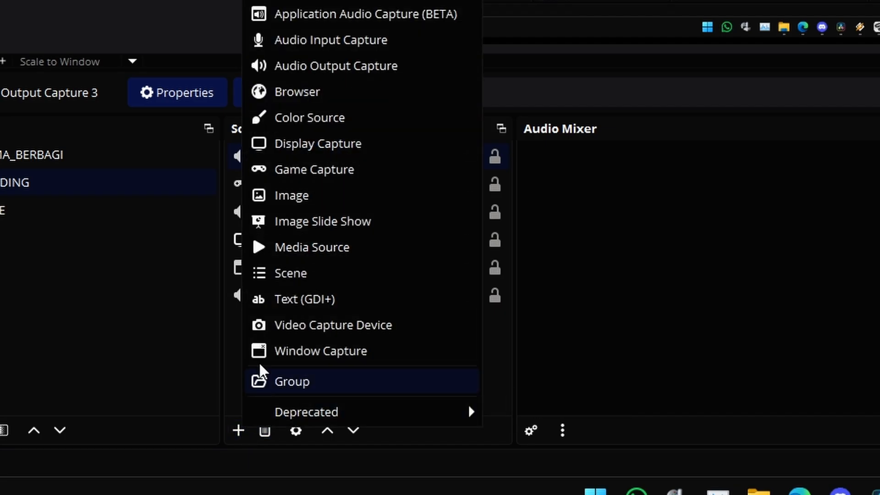
{"action": "left_click", "coordinate": [291, 66]}
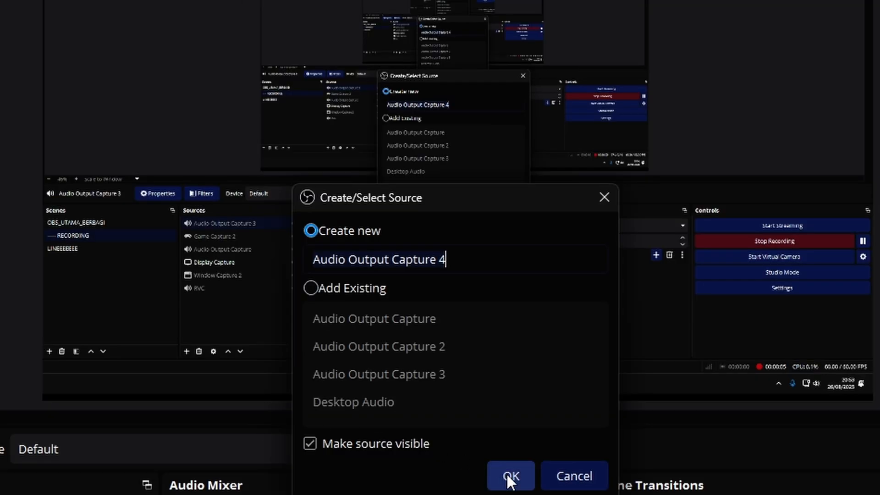
{"action": "left_click", "coordinate": [507, 475]}
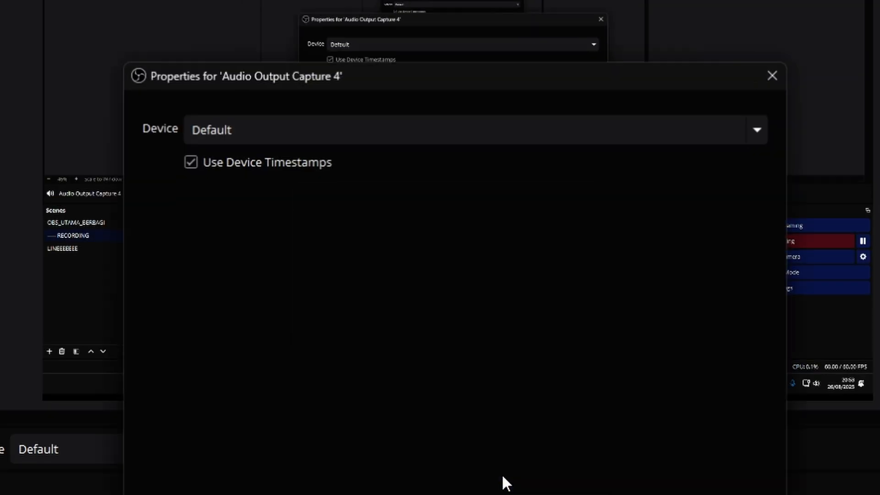
{"action": "left_click", "coordinate": [320, 121]}
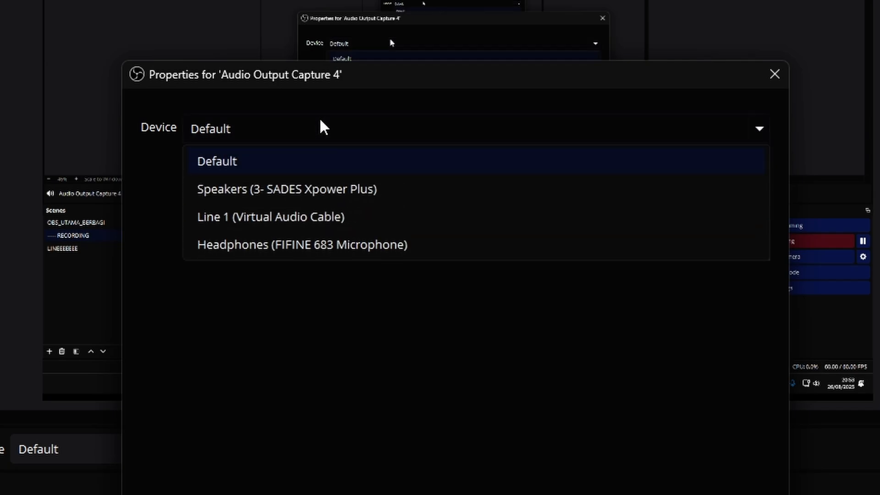
{"action": "left_click", "coordinate": [262, 217]}
{"action": "left_click", "coordinate": [559, 267]}
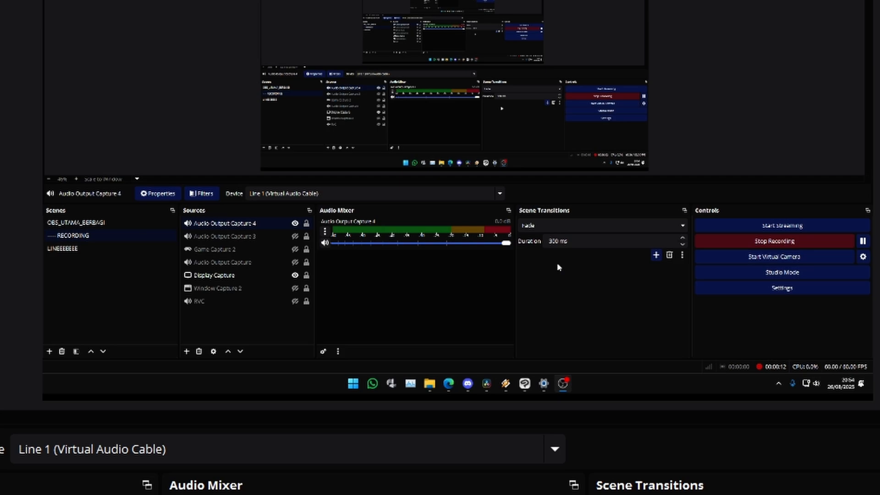